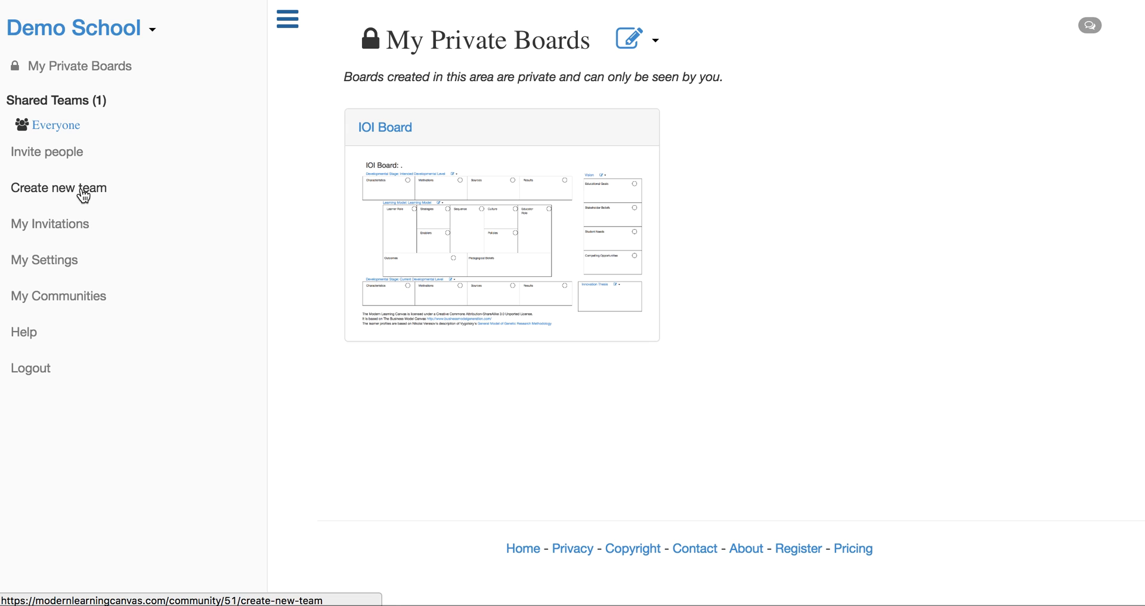
Step: Create a new public team named "Grade 3" in the Demo School community
click(84, 197)
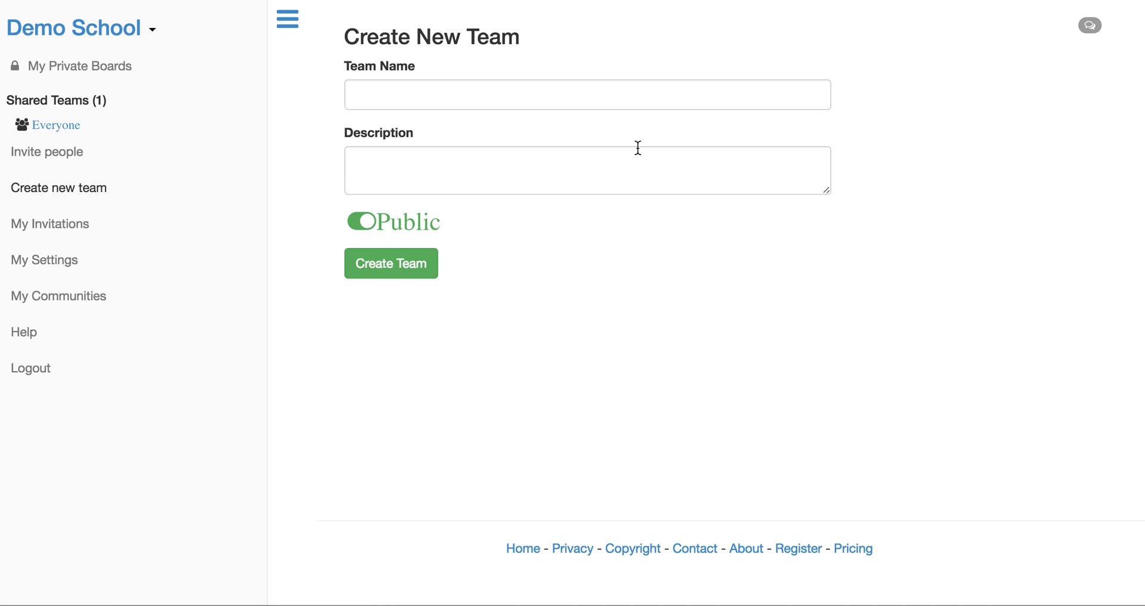
click(459, 101)
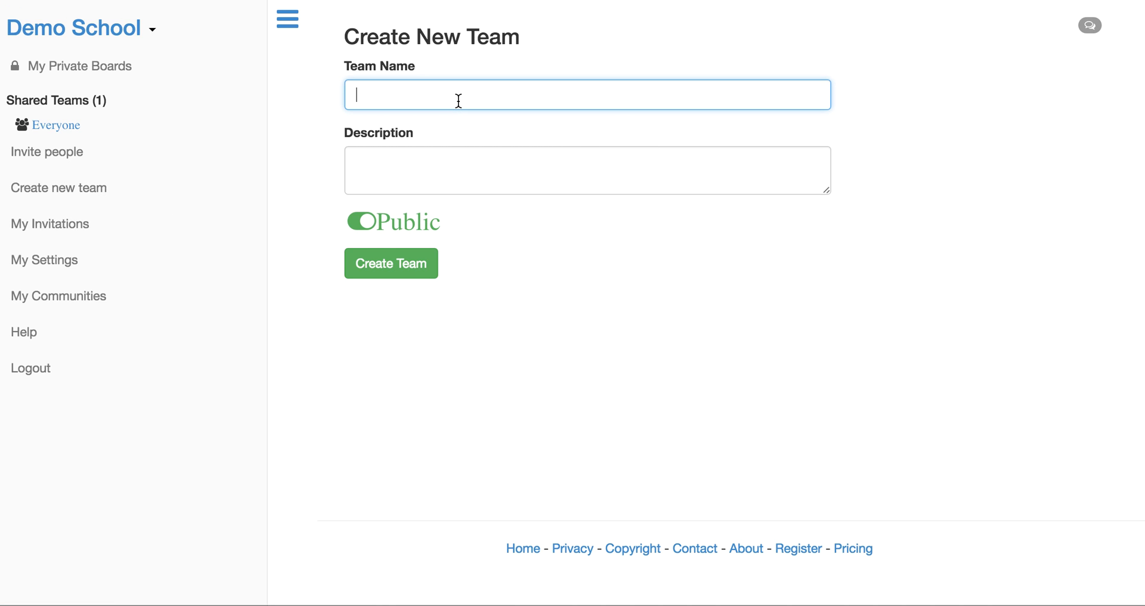
text(Grade 3)
click(360, 224)
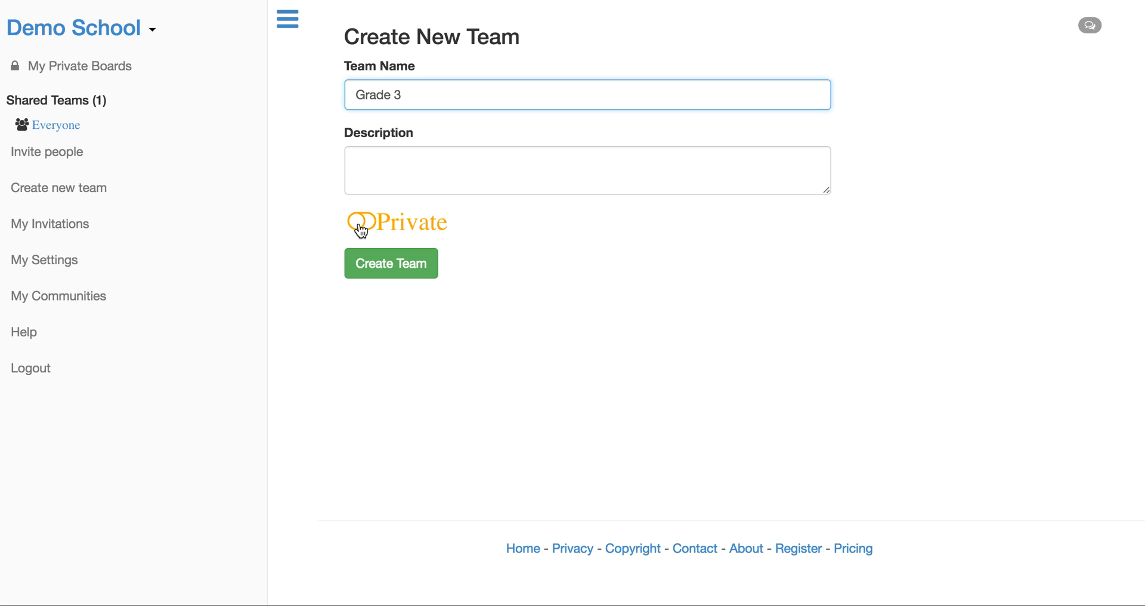
click(376, 225)
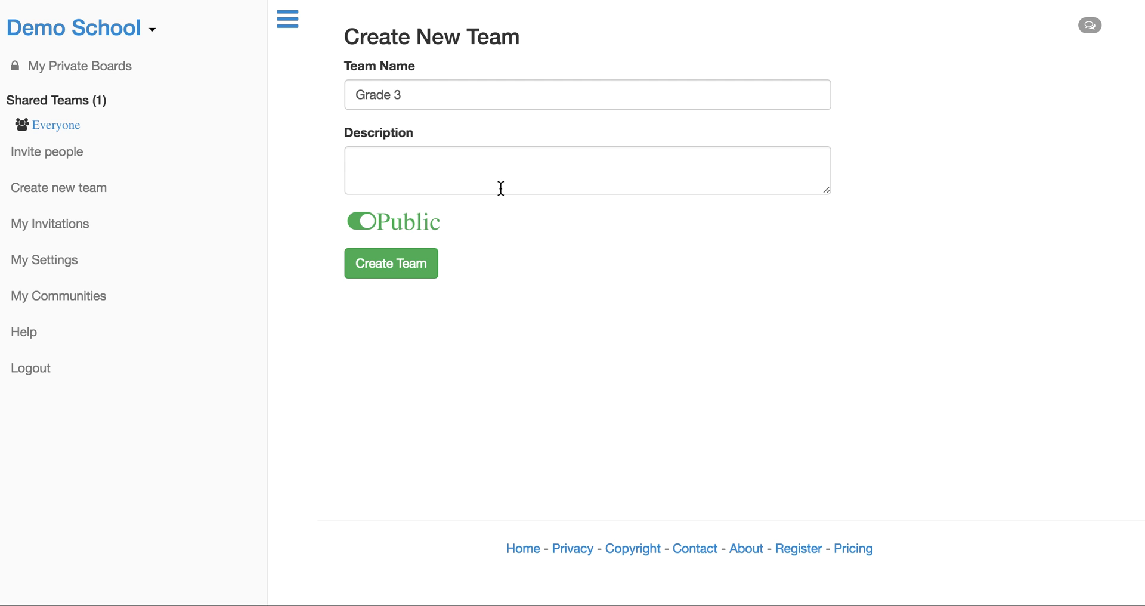
click(391, 271)
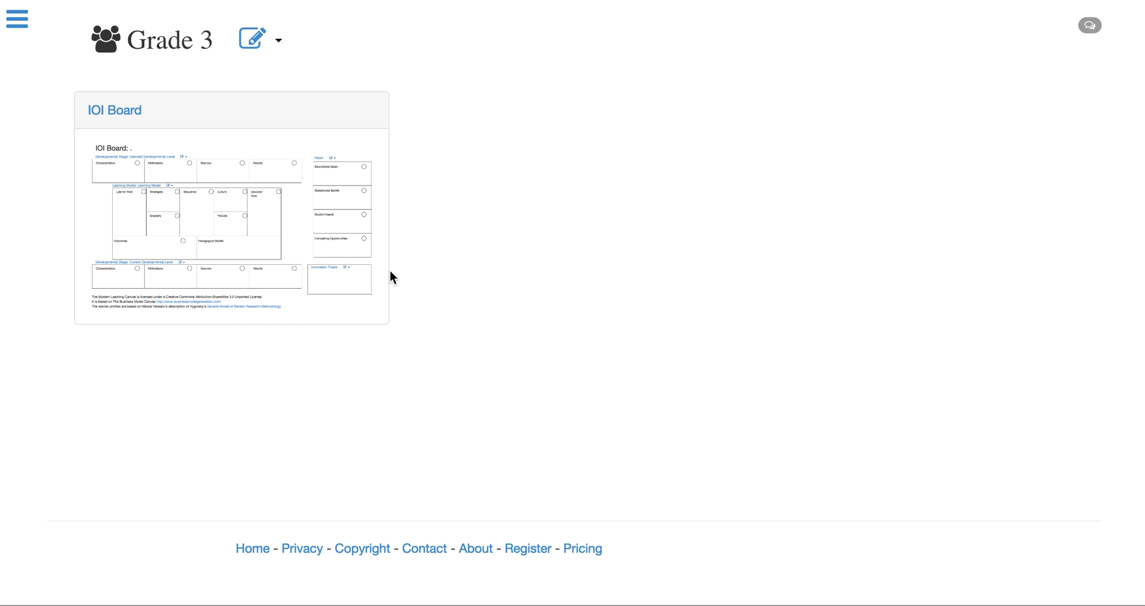
Step: Open the Grade 3 team's boards from the list of shared teams
click(17, 24)
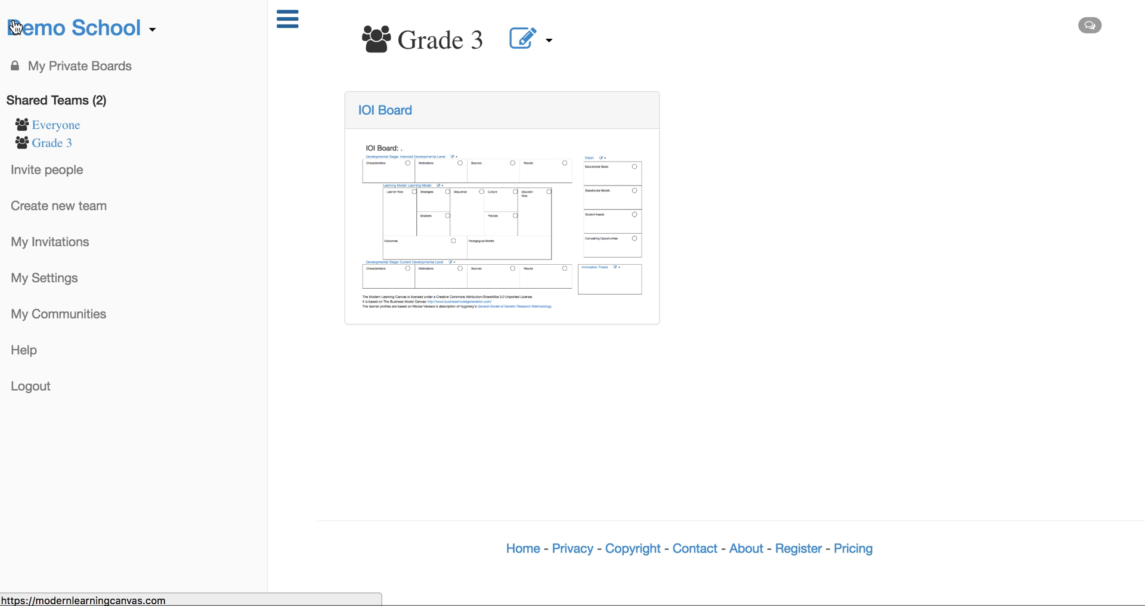
click(53, 147)
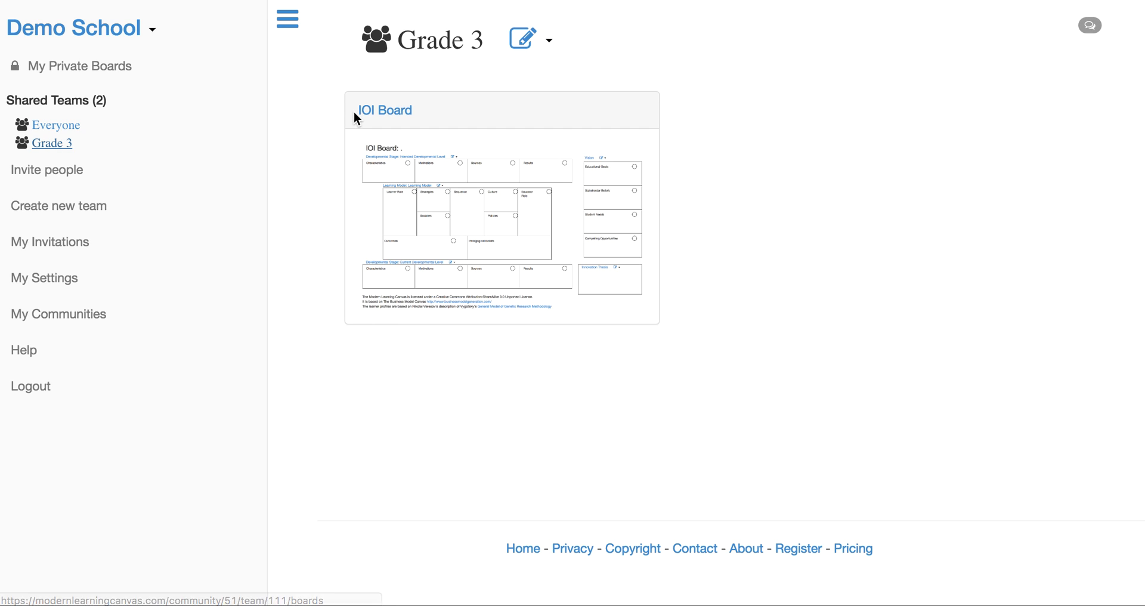
click(288, 22)
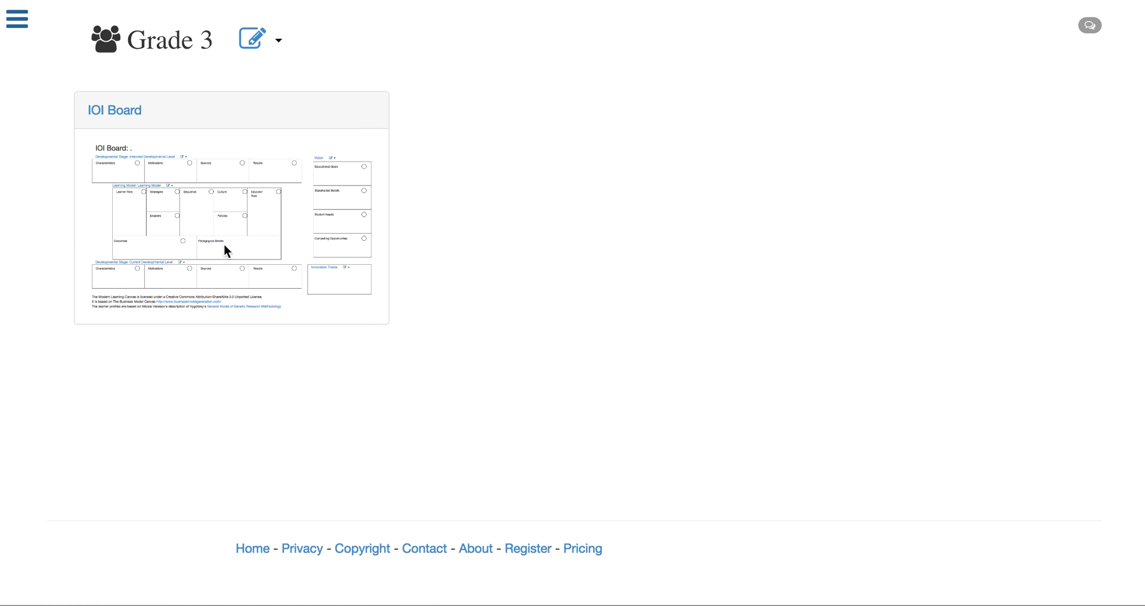
Step: Create a new board named "Reading" in the Grade 3 team
click(278, 43)
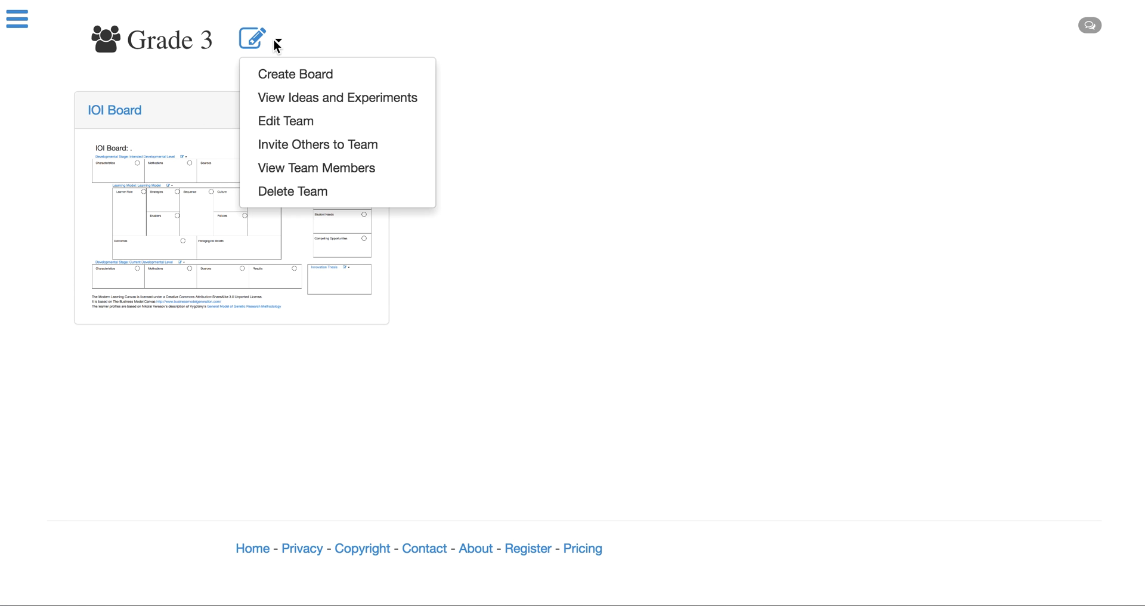
click(315, 86)
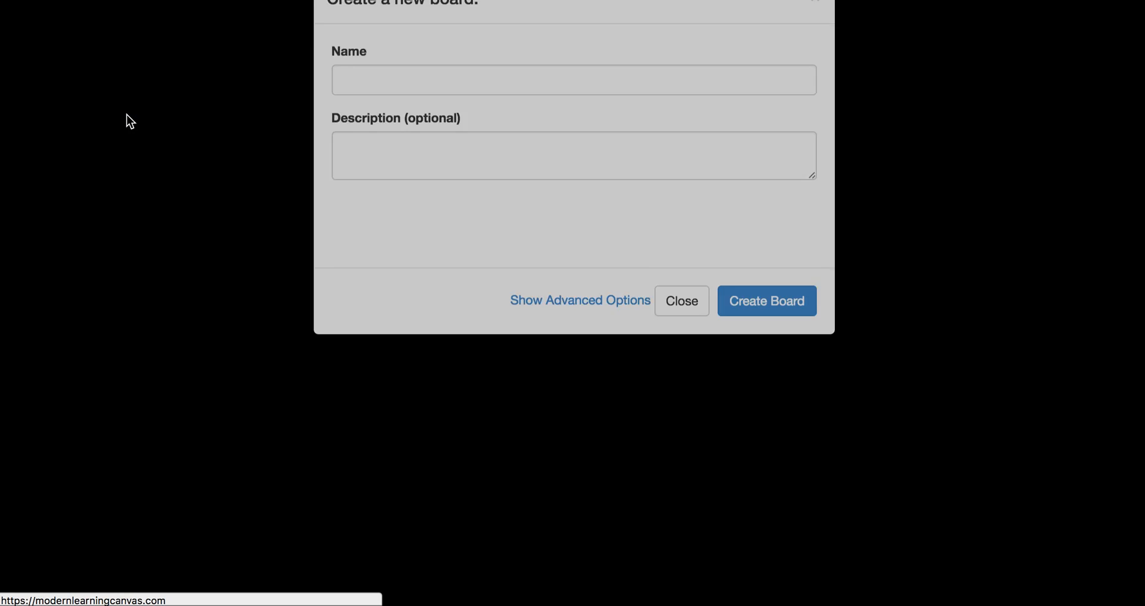
click(427, 131)
text(Reading)
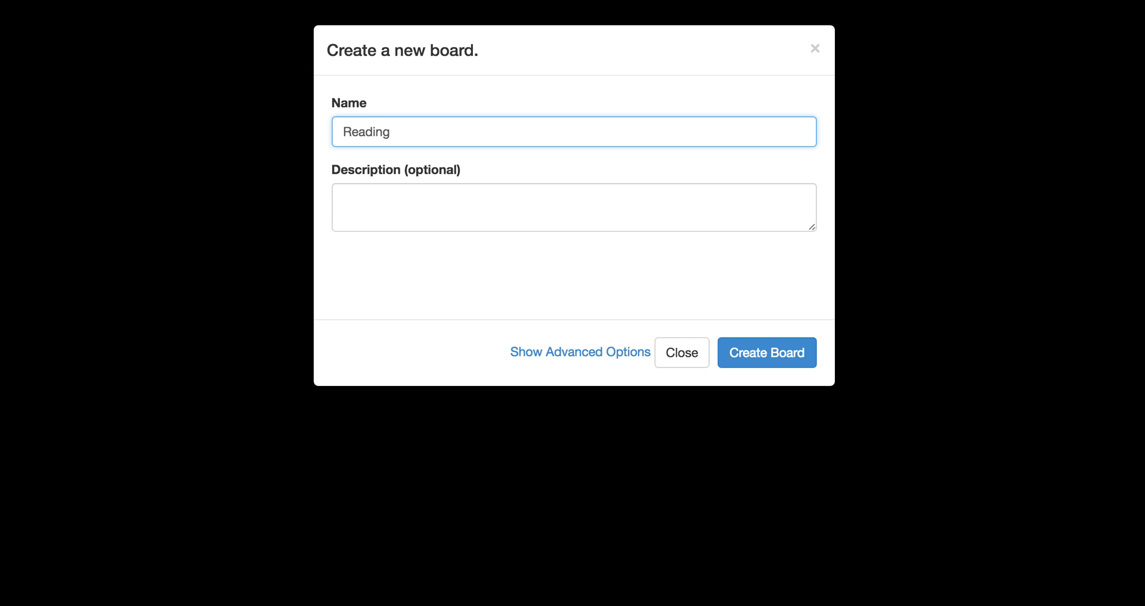
click(780, 366)
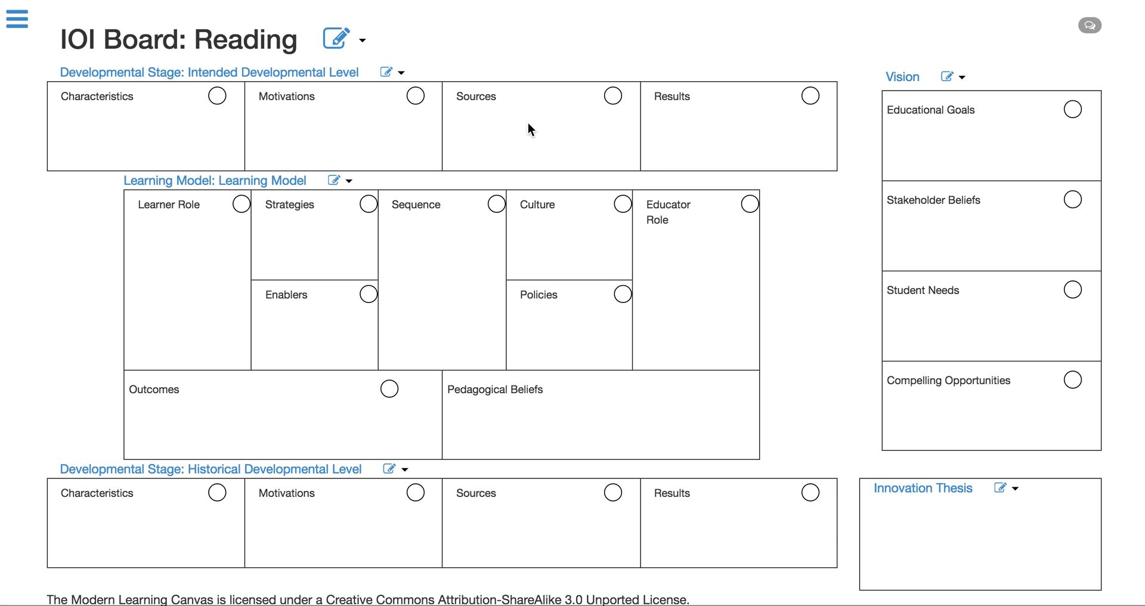
Step: Open the board's Intended Developmental Level profile and change its focus to "Independent Reader"
click(319, 78)
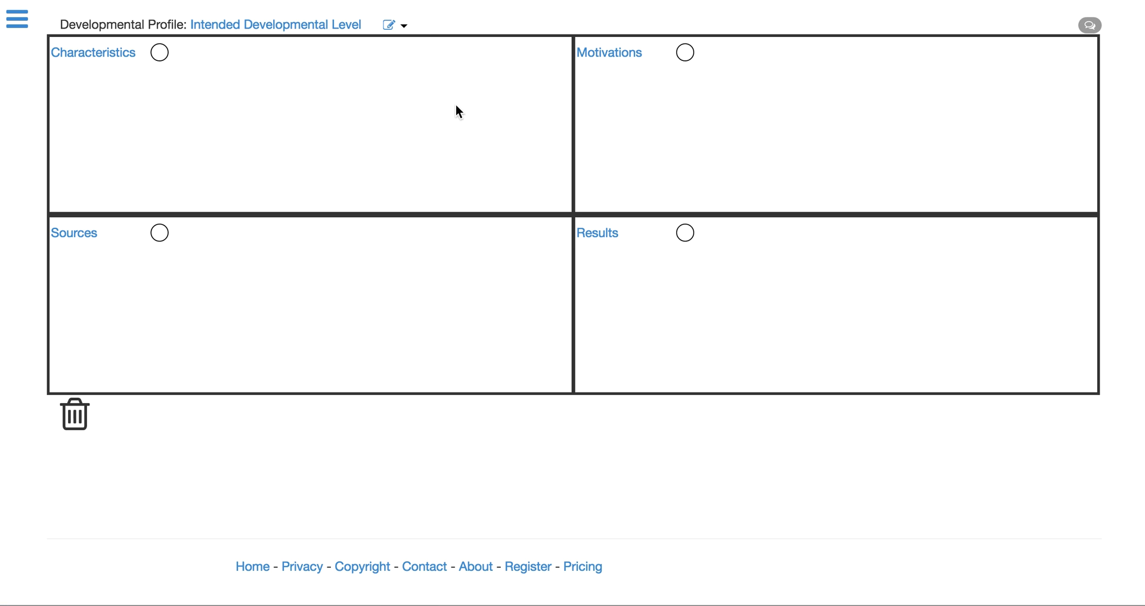
click(404, 27)
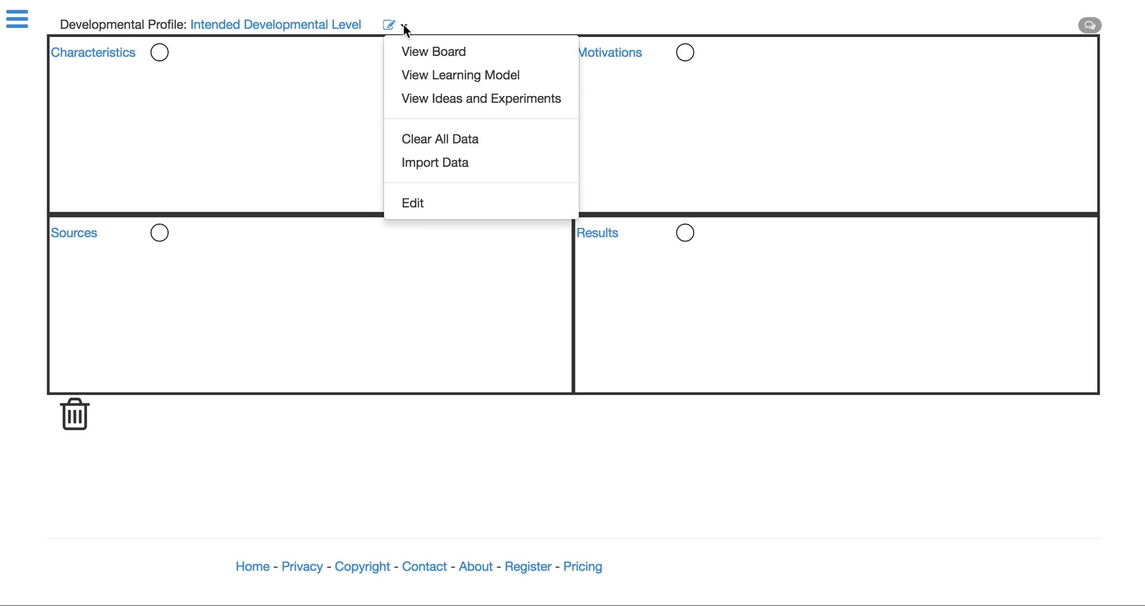
click(442, 202)
drag(520, 131, 339, 127)
text(Inde)
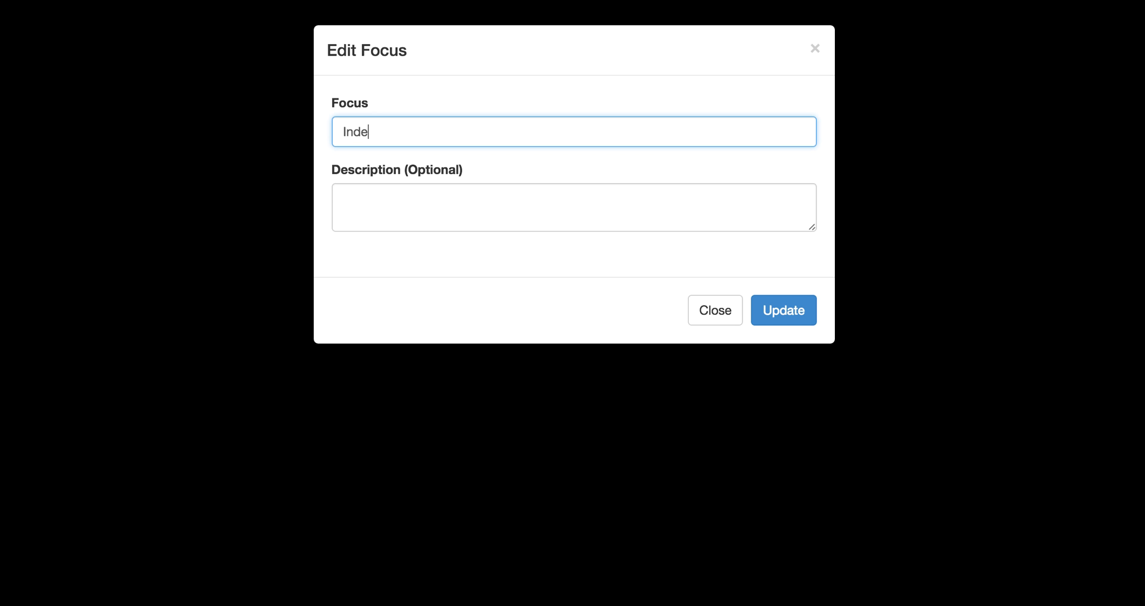
text(pendent Reader)
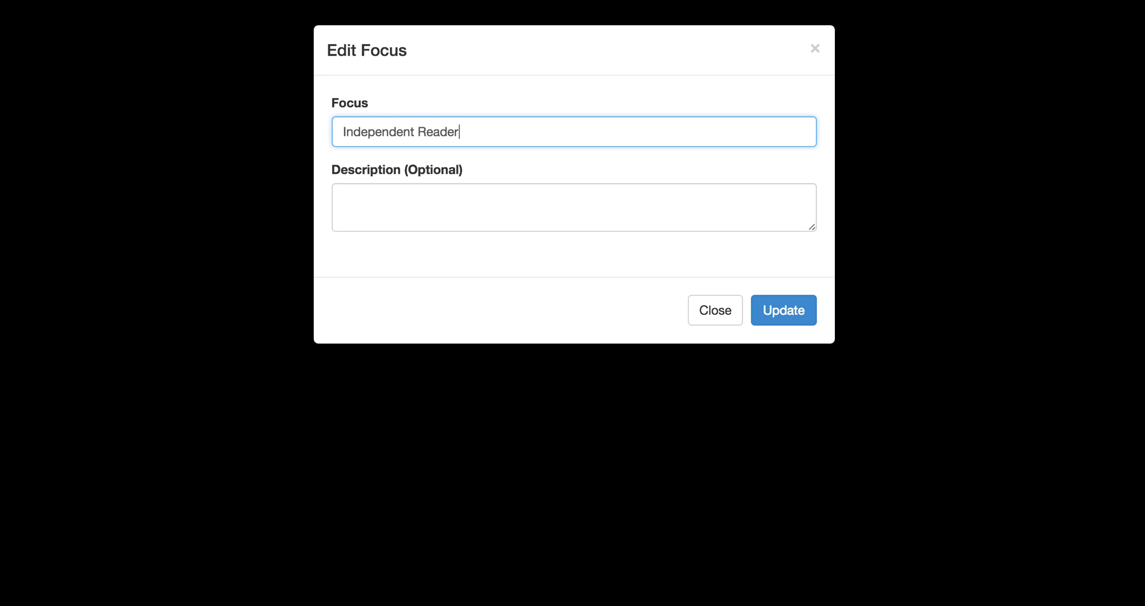
click(771, 306)
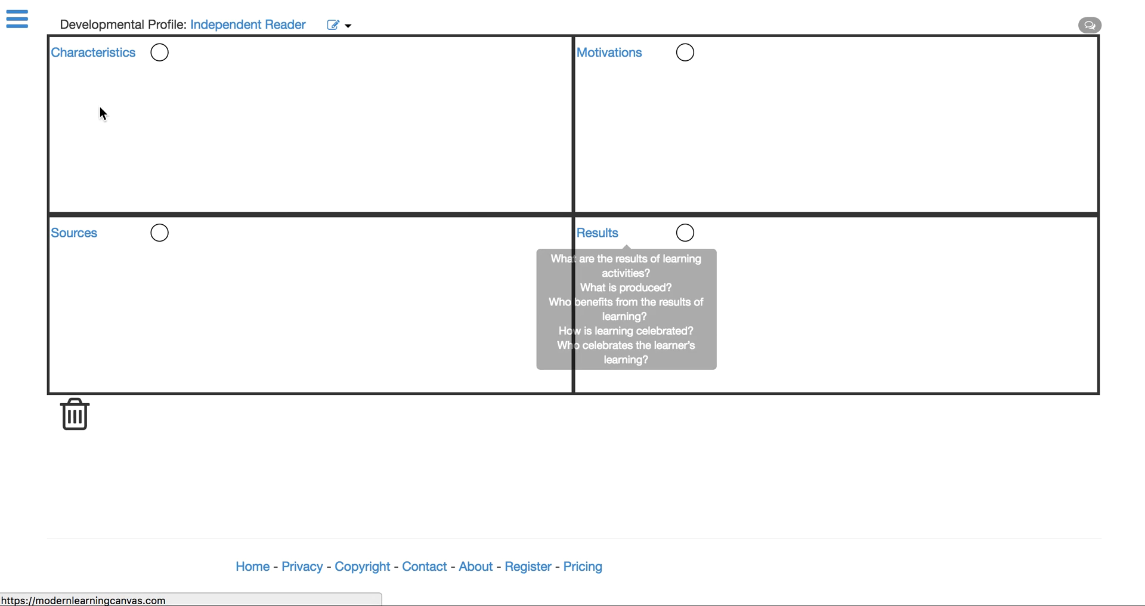
Step: Read the guiding questions for the Characteristics, Motivations, Sources and Results sections of the profile
mouse_move(84, 60)
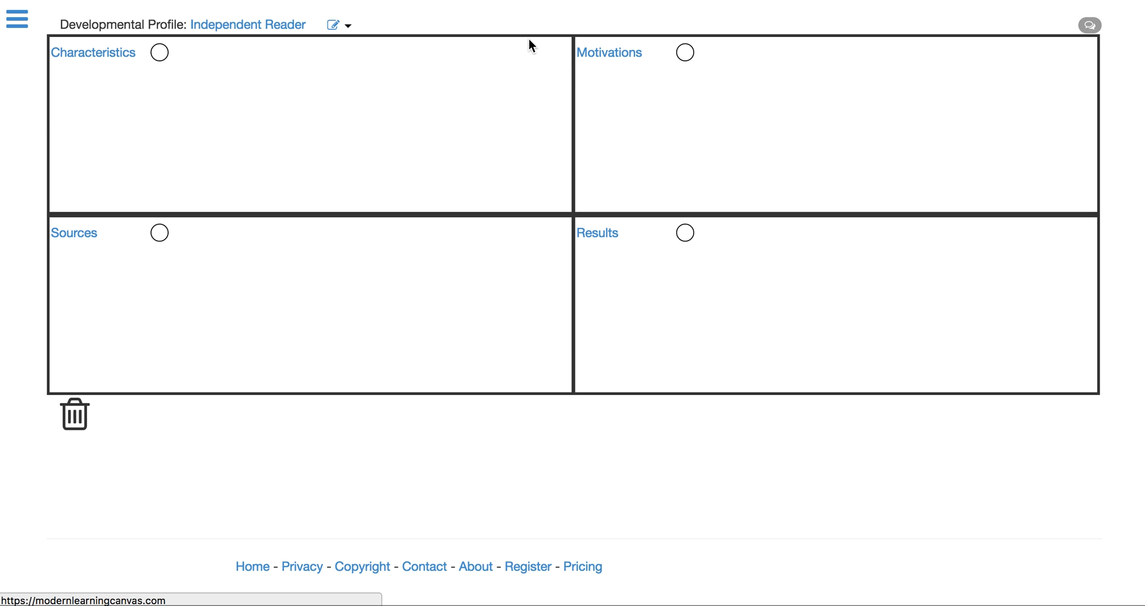
mouse_move(604, 62)
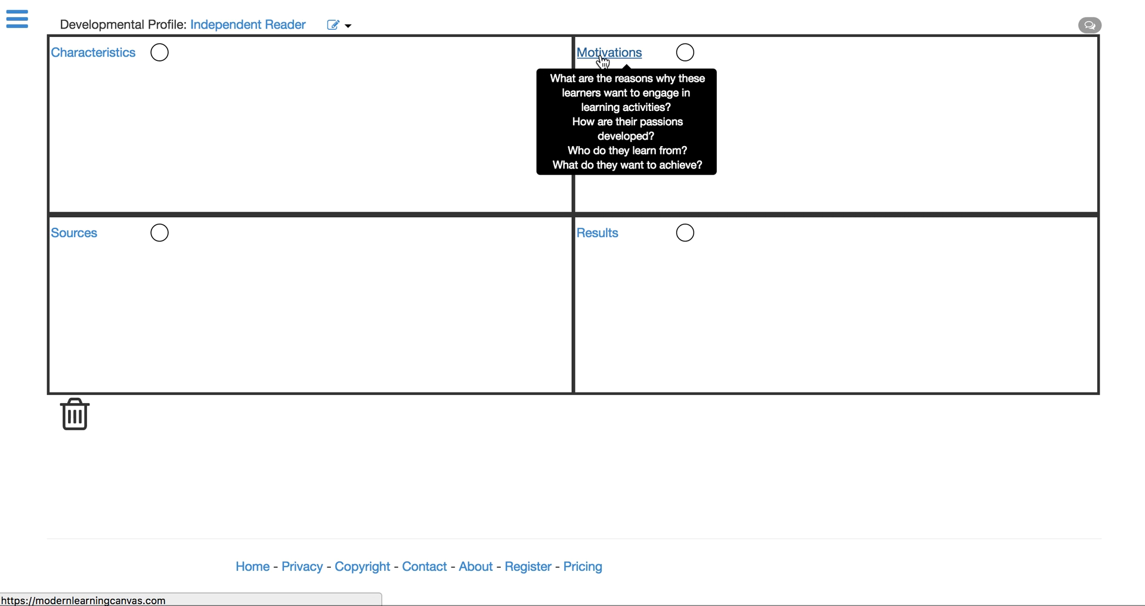
mouse_move(76, 235)
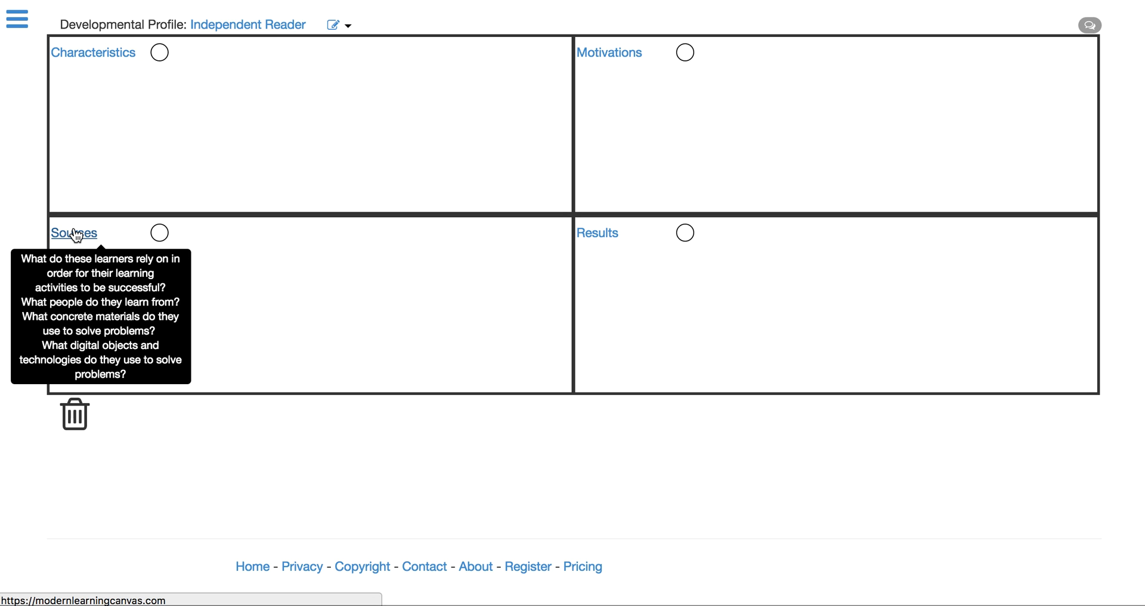
mouse_move(607, 242)
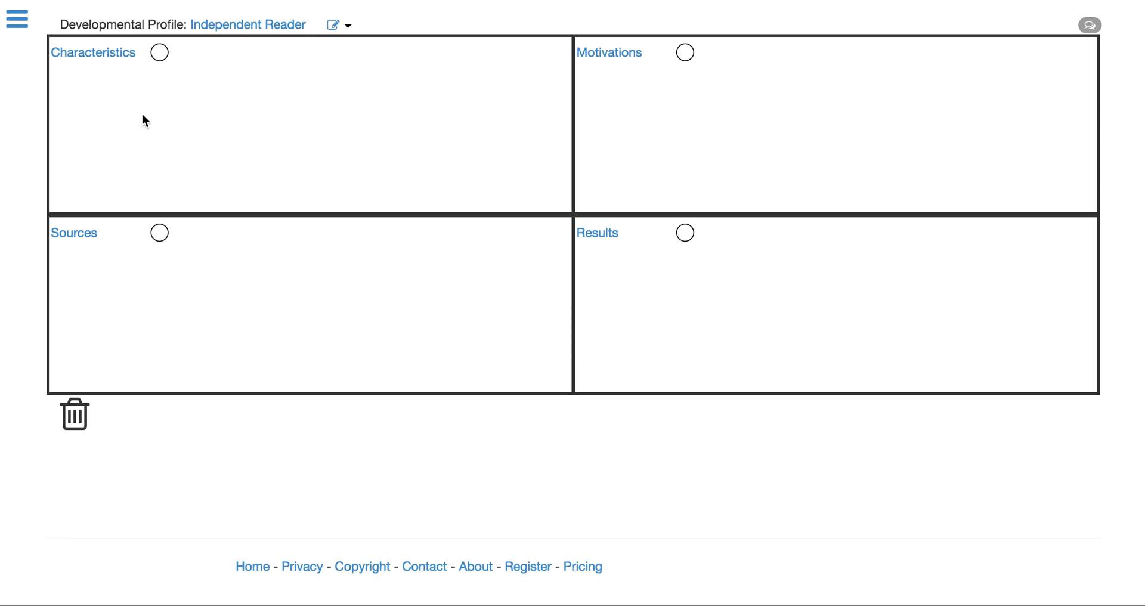
Step: Add the descriptor "Is able to read most texts and books." to the Characteristics section and save it
click(106, 58)
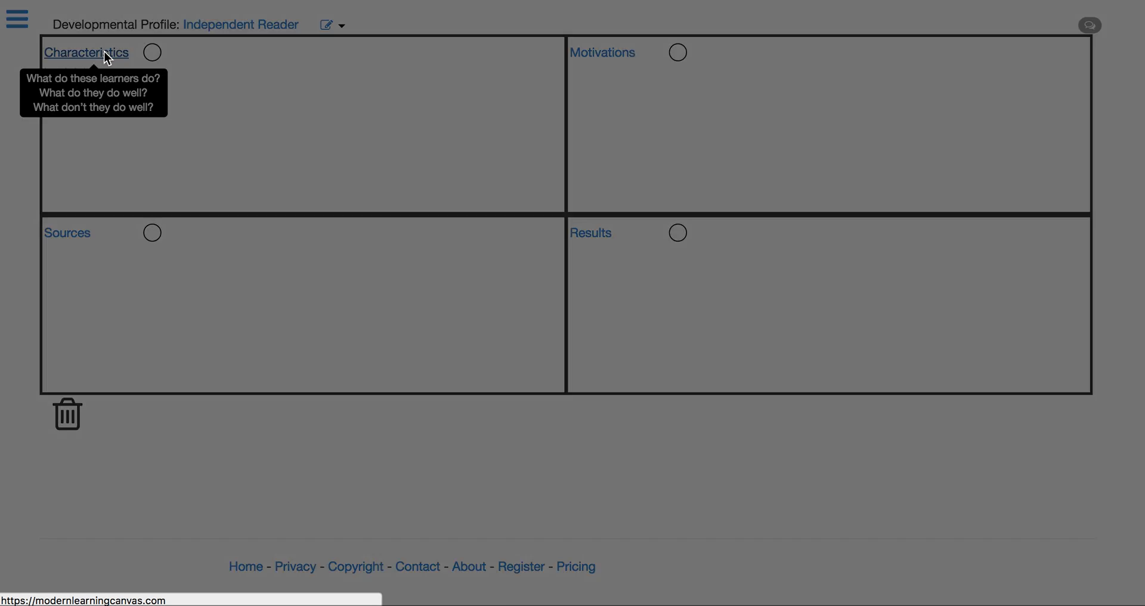
click(350, 129)
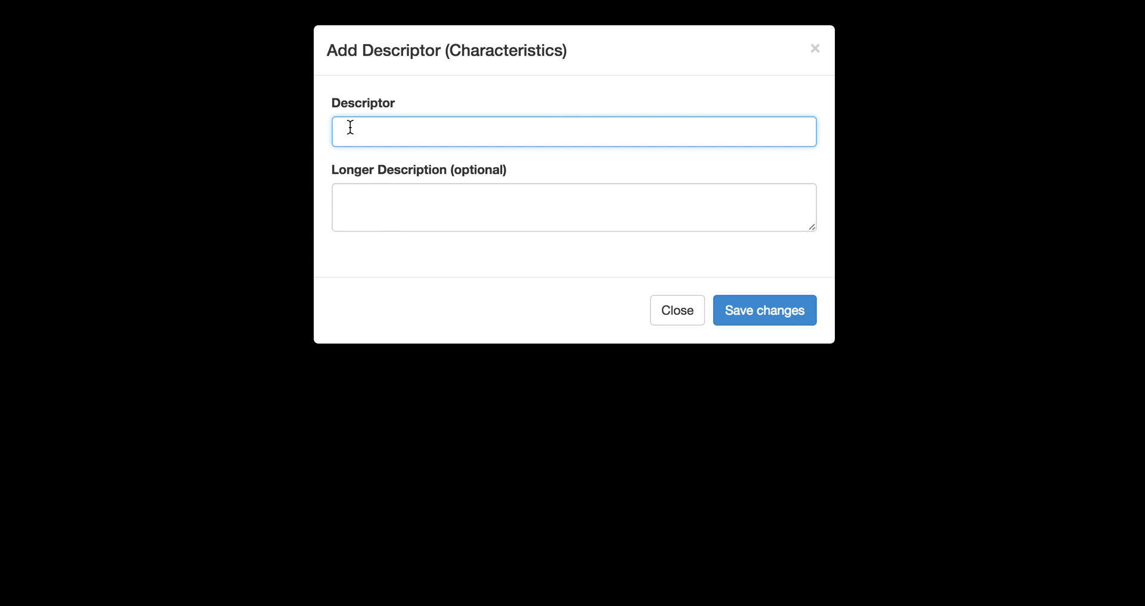
text(Is able to read most test)
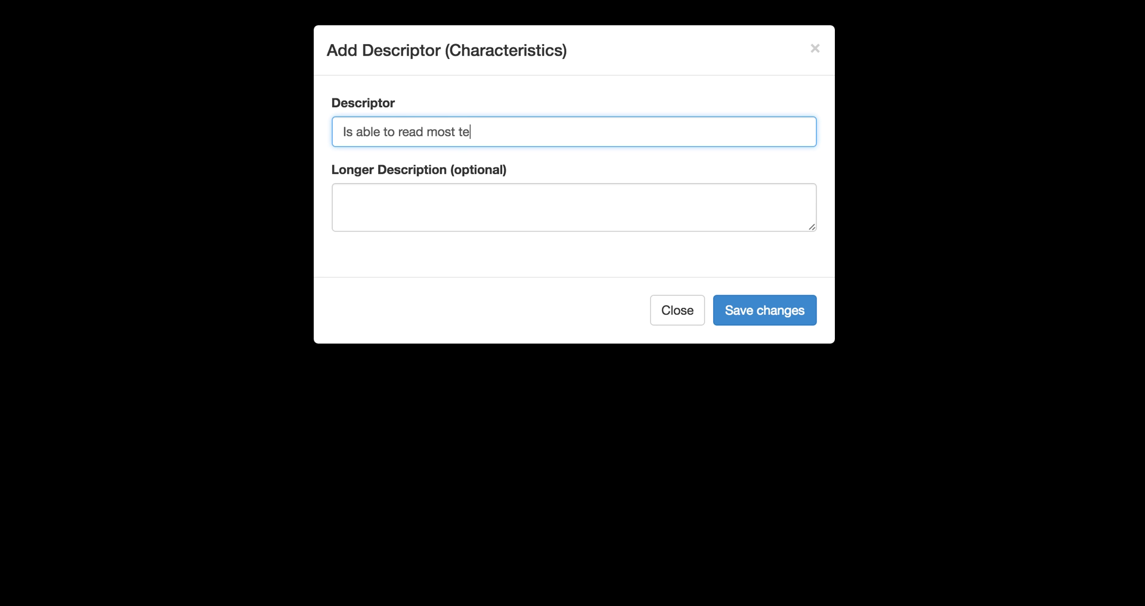
key(BackSpace)
key(BackSpace)
text(xts and books.)
click(768, 306)
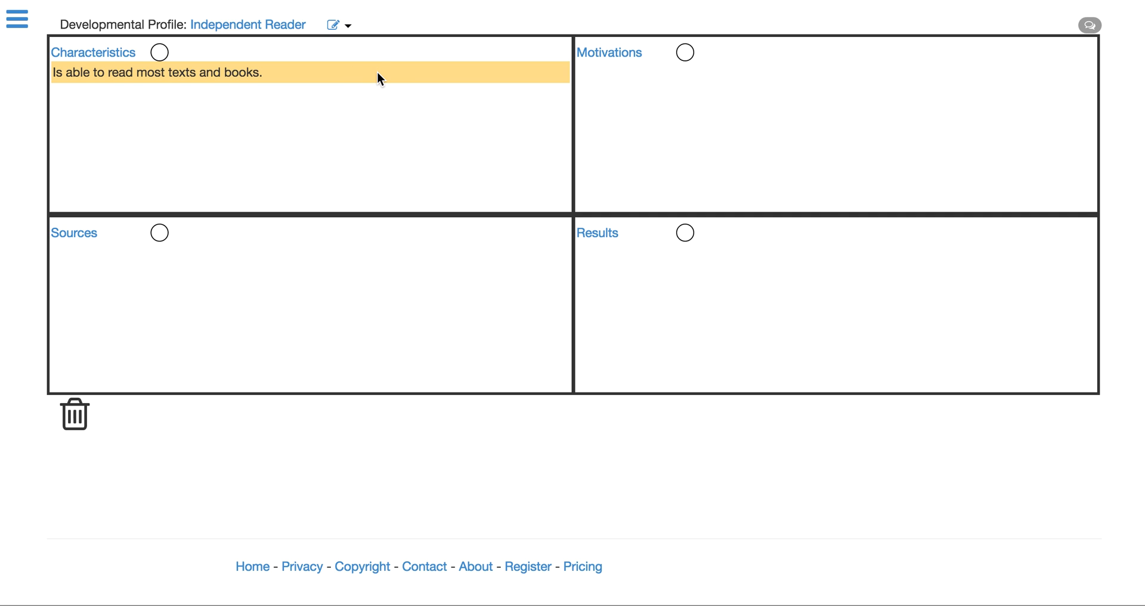
Step: Return from the Independent Reader profile to the view of its whole board
drag(274, 75, 297, 97)
click(346, 0)
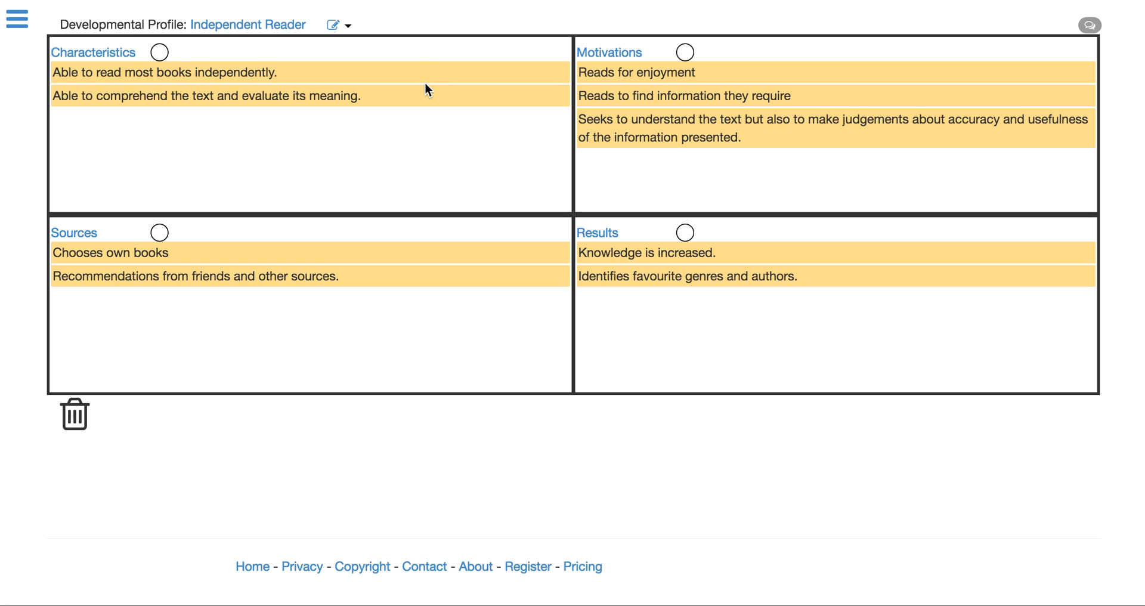
click(345, 26)
click(371, 49)
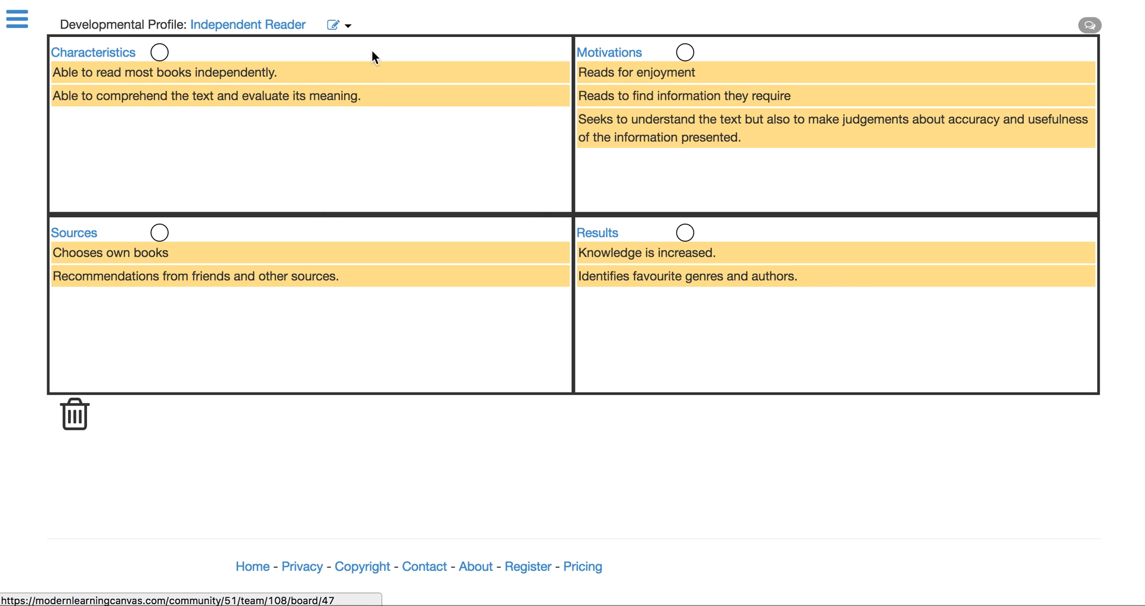